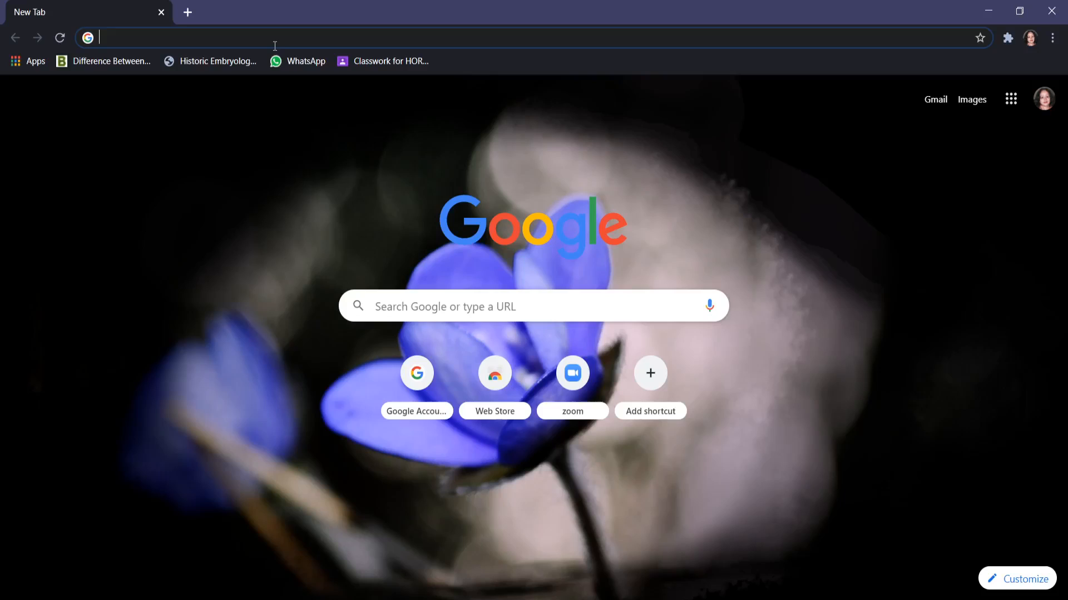
Search the web for "neb cutter" and open the NEBcutter V2.0 site from the results.
{"action": "type", "text": "ne"}
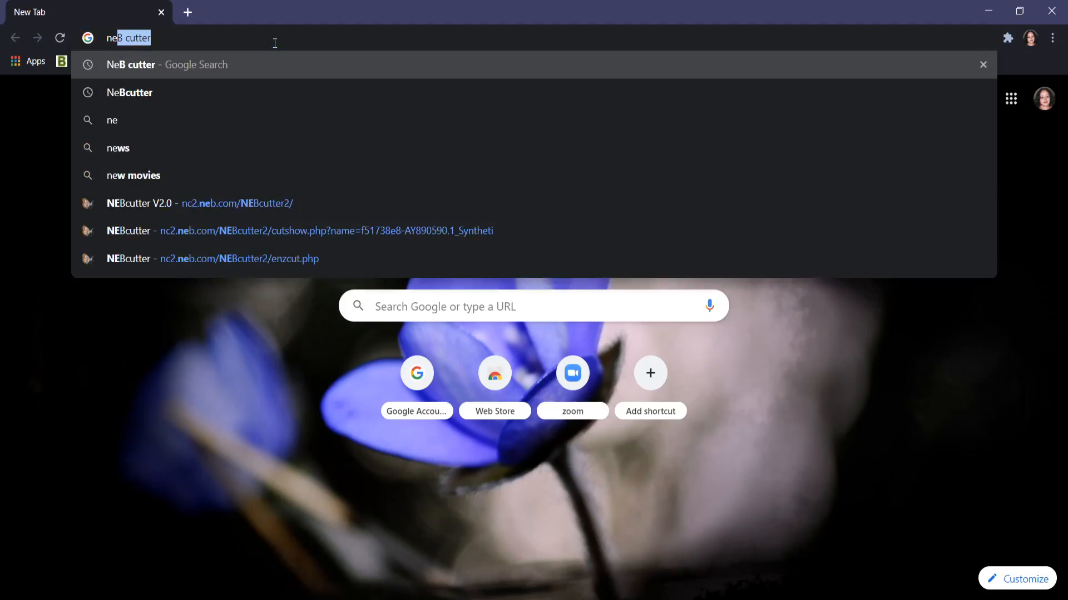
{"action": "type", "text": "b c"}
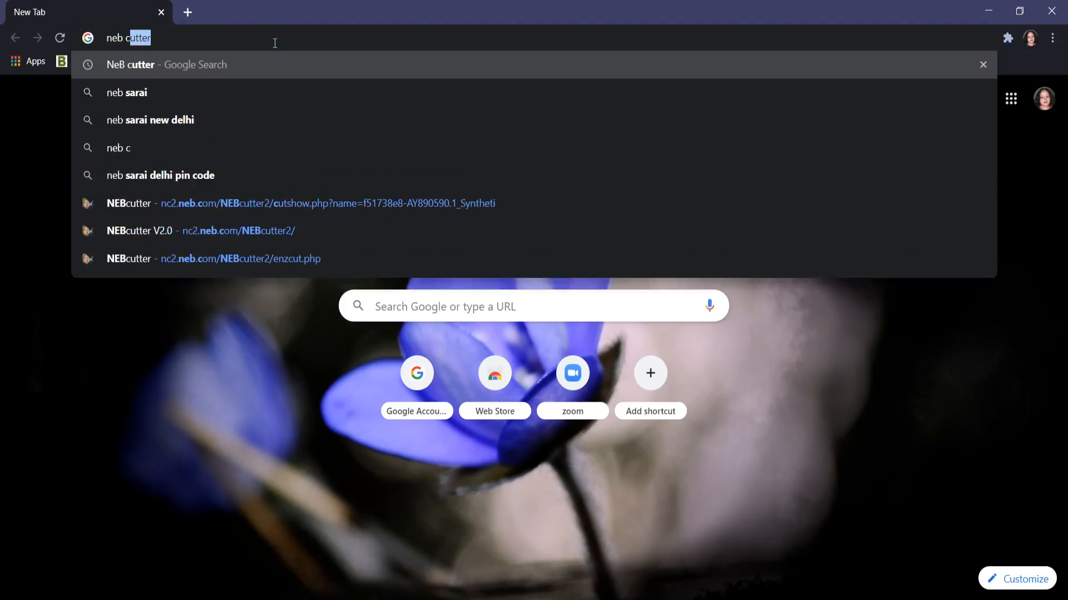
{"action": "type", "text": "utter"}
{"action": "key", "text": "Return"}
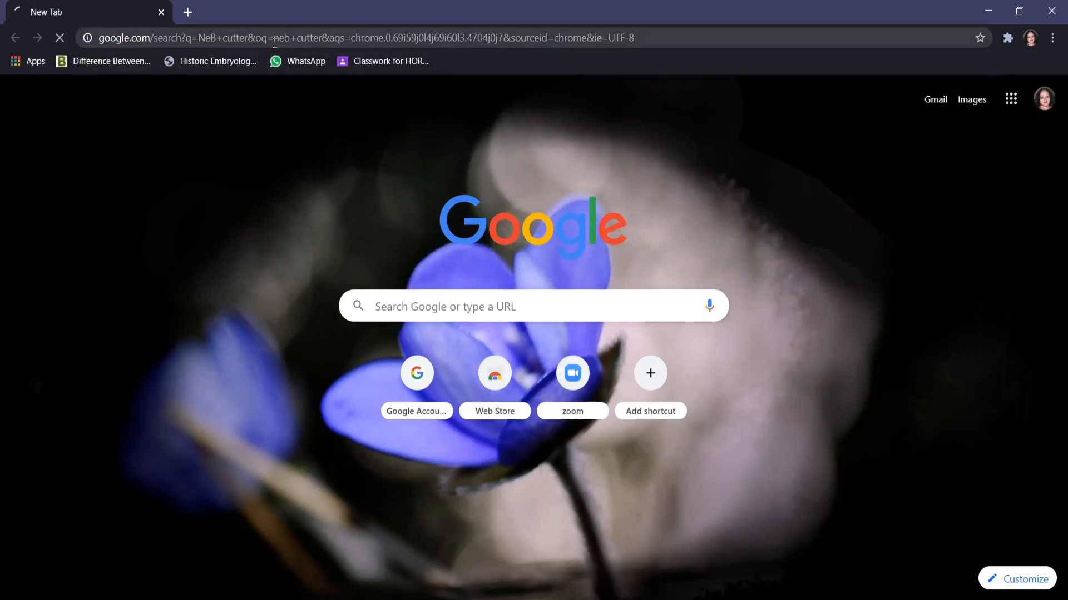
{"action": "left_click", "coordinate": [196, 233]}
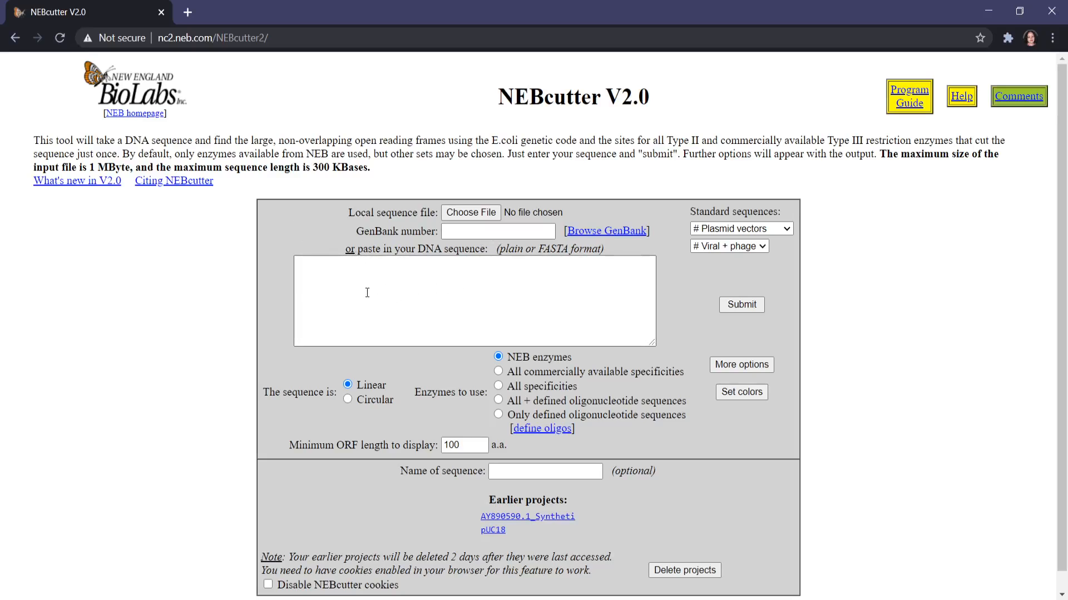
Search for NCBI in a new browser tab and open its Nucleotide database.
{"action": "left_click", "coordinate": [183, 14]}
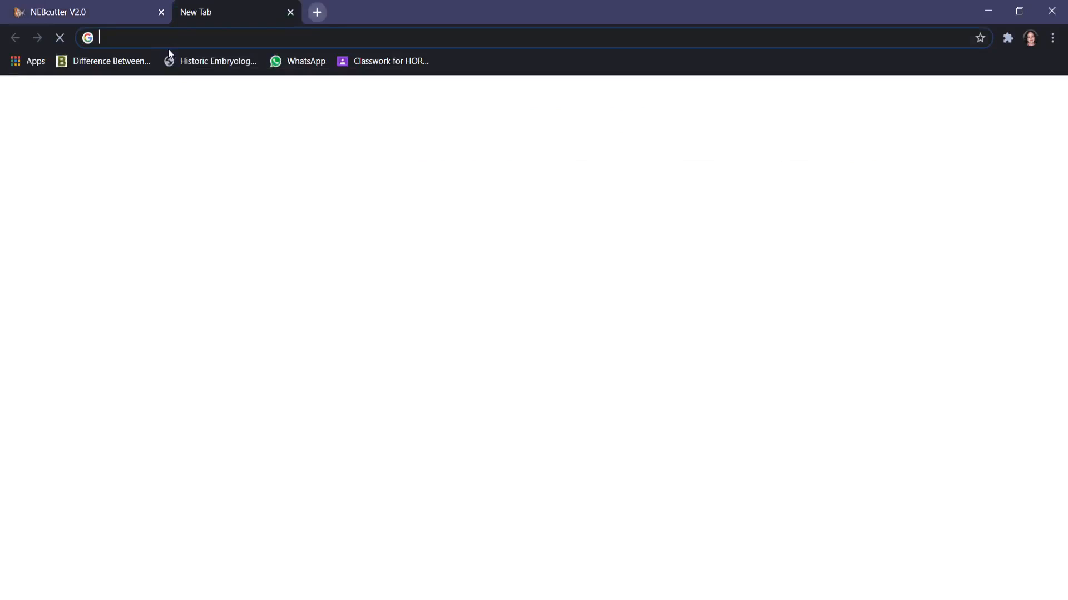
{"action": "type", "text": "NCBI"}
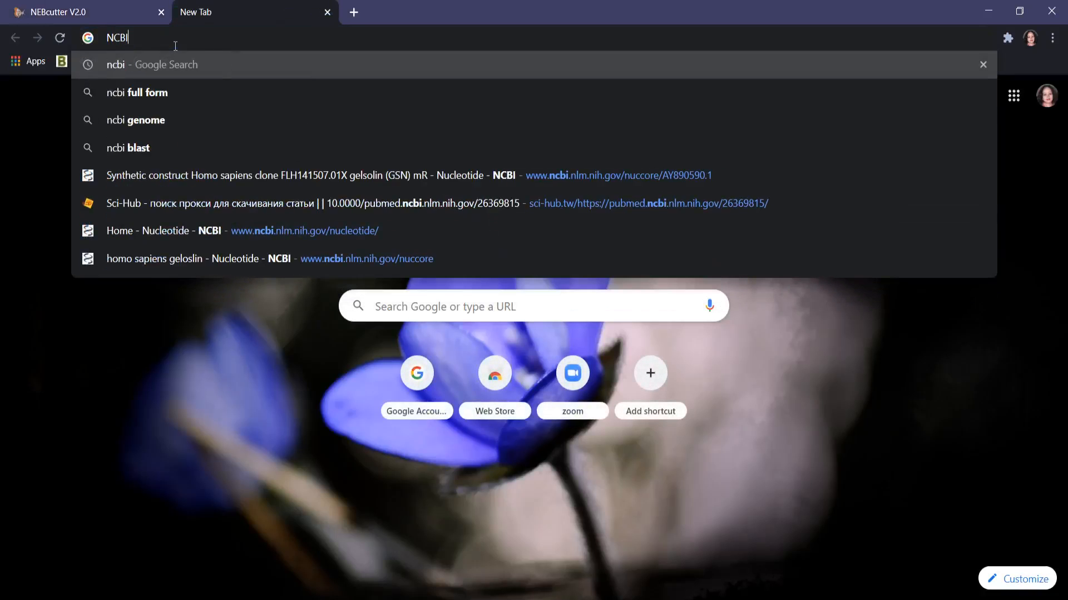
{"action": "key", "text": "Return"}
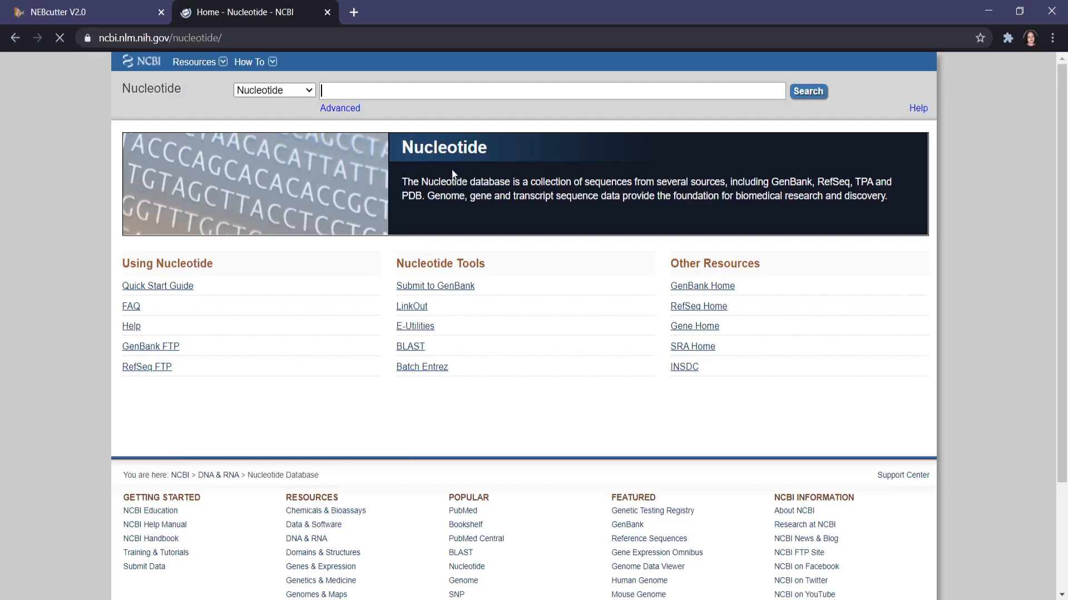
Search the Nucleotide database for "Homo sapiens gelsolin" and open the record for clone FLH141507.01X gelsolin (GSN) mRNA, complete cds.
{"action": "type", "text": "Home"}
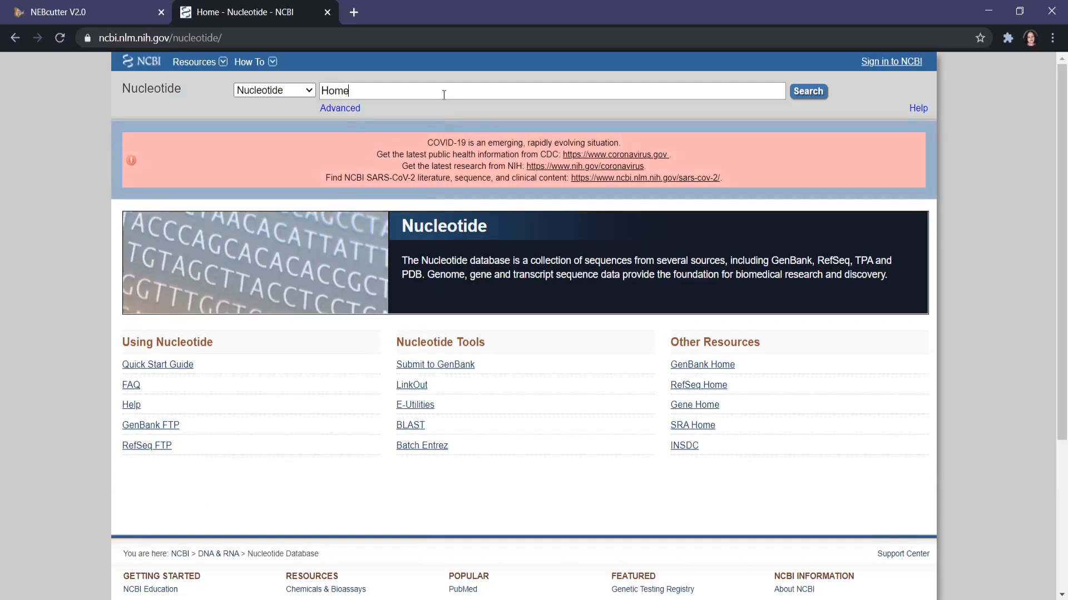
{"action": "type", "text": " sapiens gelsolin"}
{"action": "key", "text": "Return"}
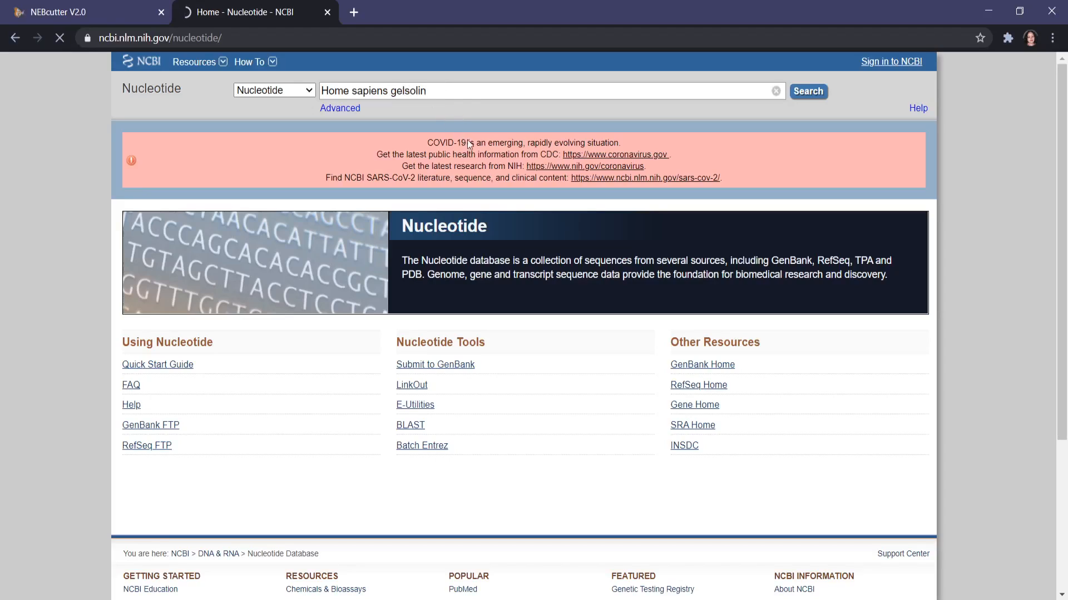
{"action": "scroll", "coordinate": [451, 165], "scroll_direction": "down", "scroll_amount": 5}
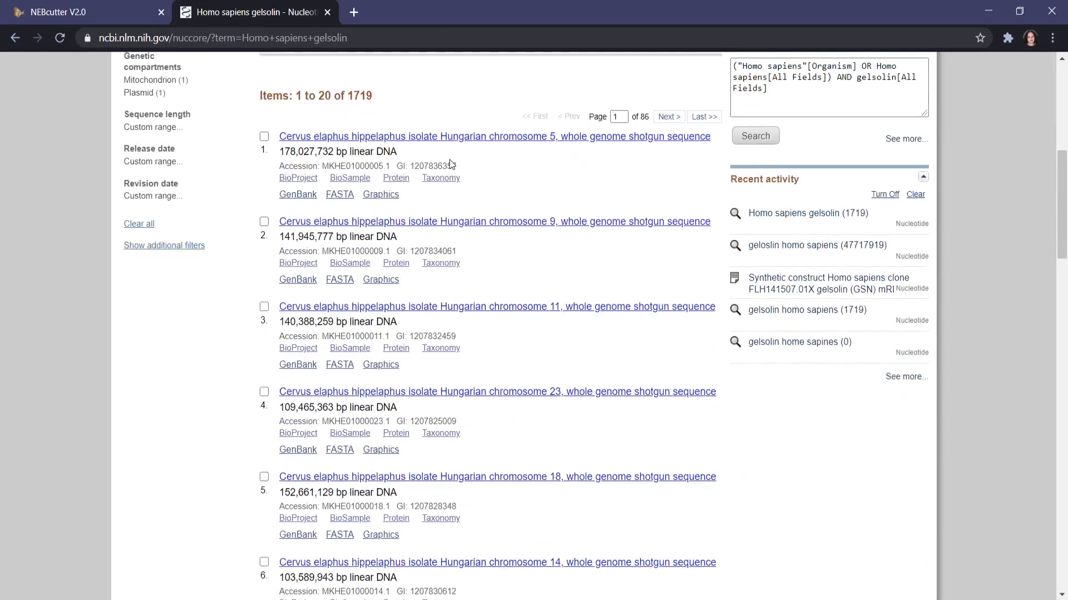
{"action": "scroll", "coordinate": [450, 162], "scroll_direction": "down", "scroll_amount": 9}
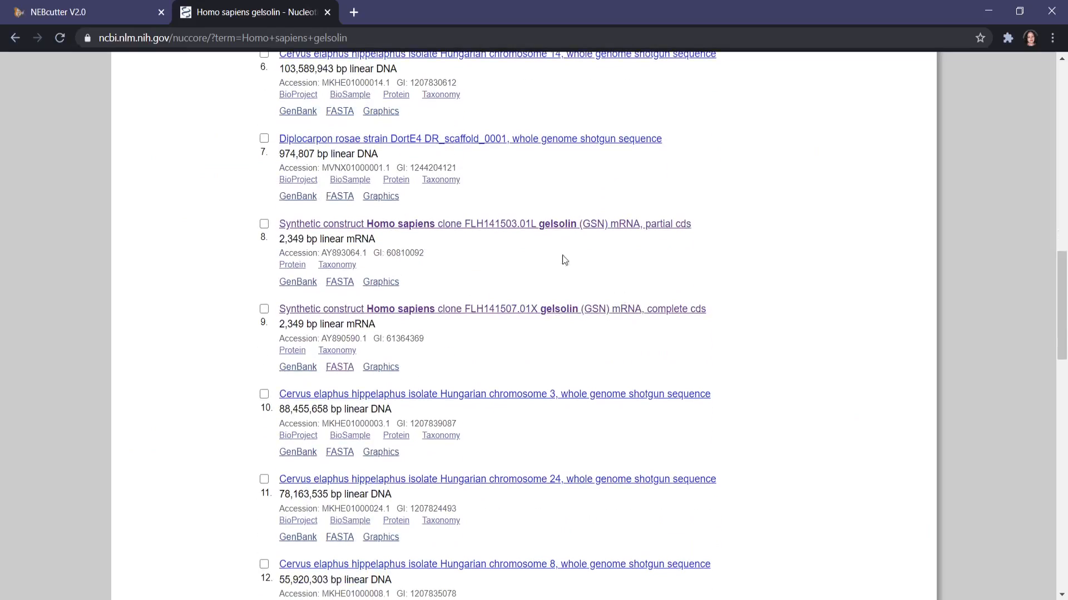
{"action": "left_click", "coordinate": [622, 310]}
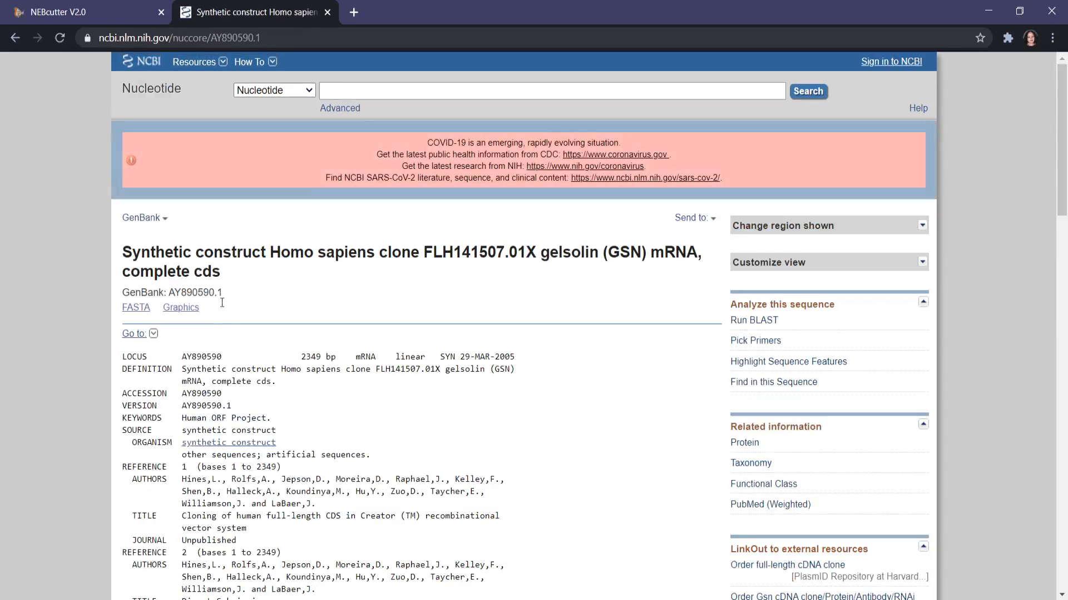
Look over the GenBank record of the gelsolin clone and display its sequence in FASTA format.
{"action": "scroll", "coordinate": [221, 296], "scroll_direction": "down", "scroll_amount": 6}
{"action": "scroll", "coordinate": [221, 295], "scroll_direction": "up", "scroll_amount": 6}
{"action": "scroll", "coordinate": [183, 351], "scroll_direction": "down", "scroll_amount": 3}
{"action": "scroll", "coordinate": [184, 351], "scroll_direction": "up", "scroll_amount": 5}
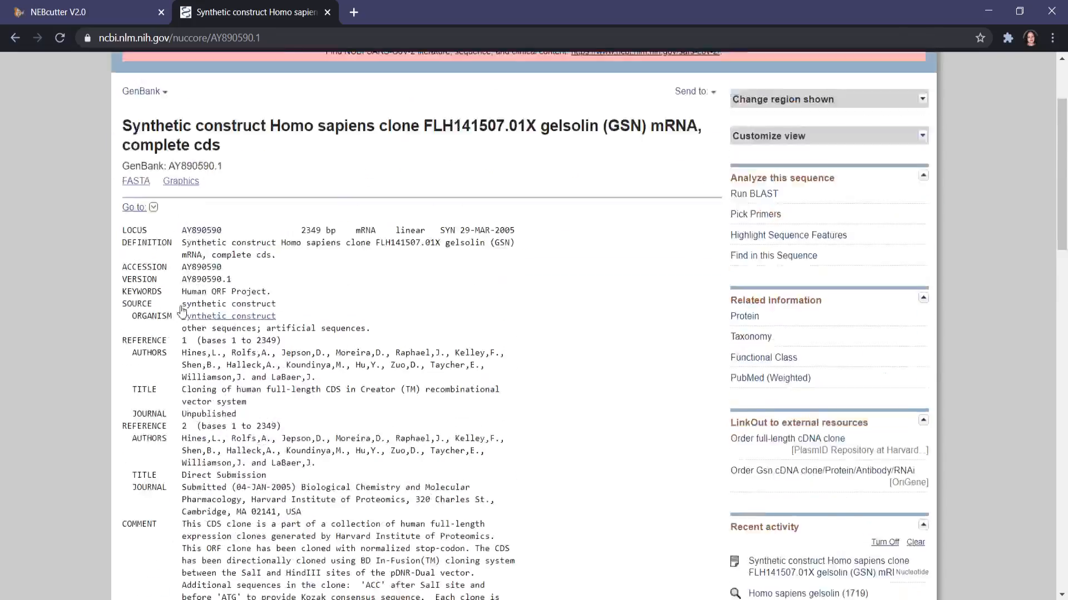
{"action": "left_click", "coordinate": [135, 308]}
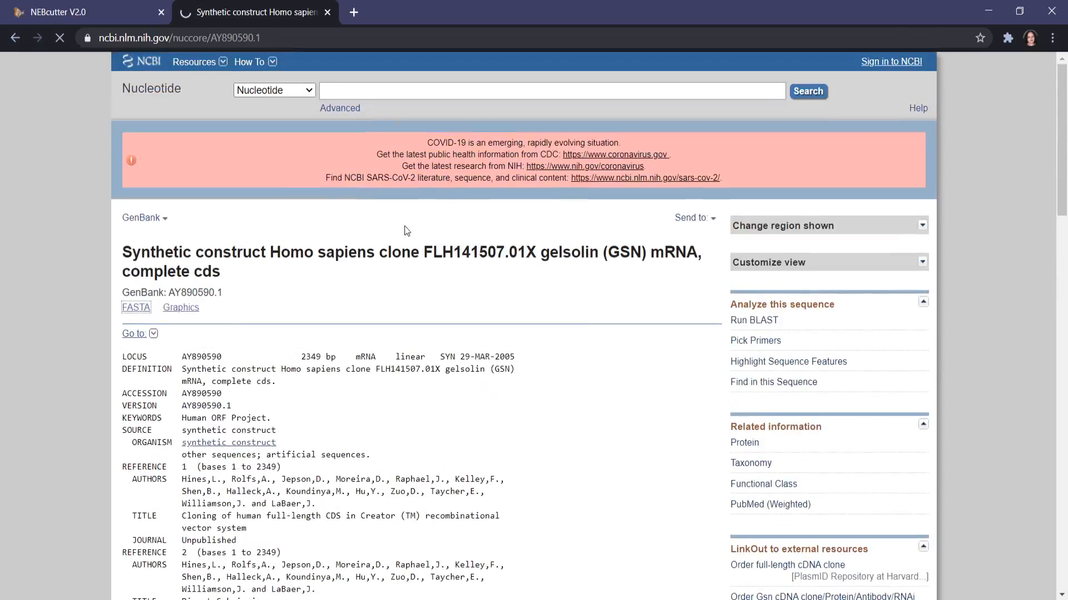
Copy the whole FASTA entry, including its header line, and paste it into NEBcutter's DNA sequence field.
{"action": "scroll", "coordinate": [360, 256], "scroll_direction": "down", "scroll_amount": 4}
{"action": "scroll", "coordinate": [360, 256], "scroll_direction": "down", "scroll_amount": 3}
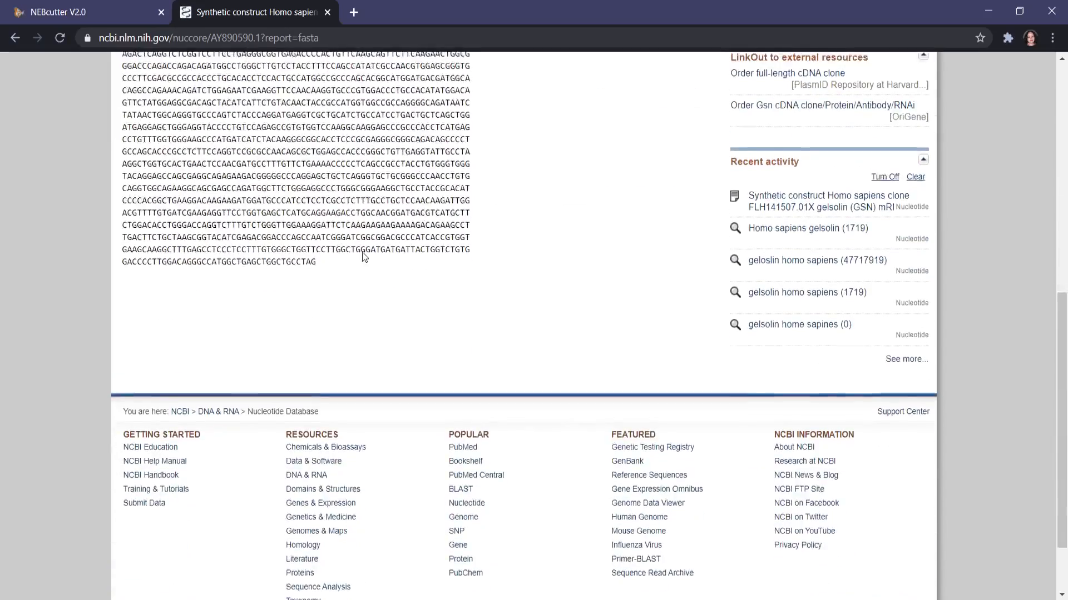
{"action": "scroll", "coordinate": [360, 255], "scroll_direction": "up", "scroll_amount": 3}
{"action": "left_click_drag", "start_coordinate": [322, 474], "coordinate": [111, 329]}
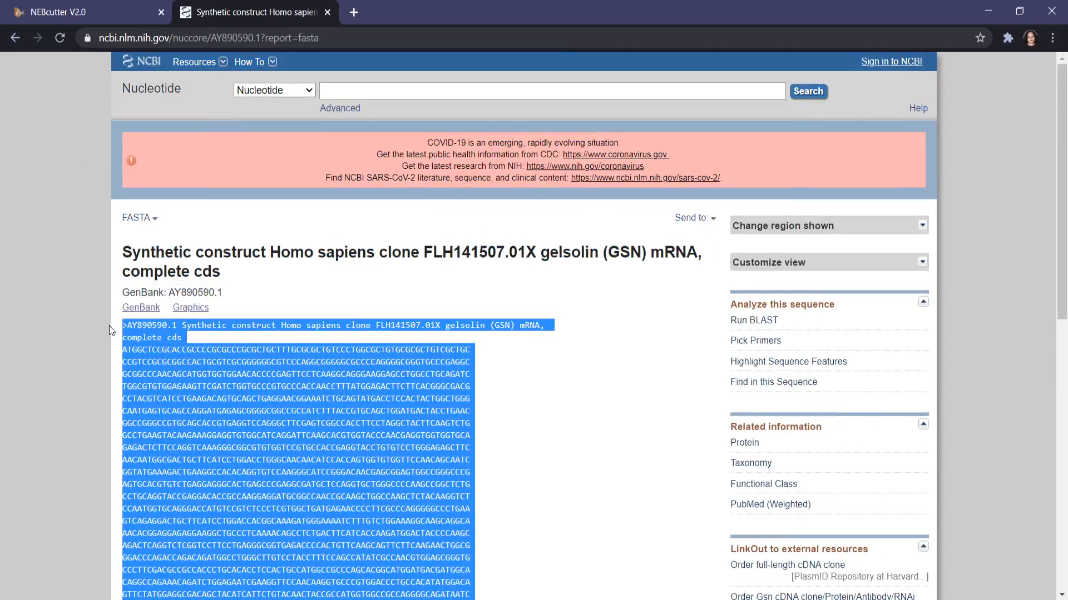
{"action": "left_click", "coordinate": [91, 16]}
{"action": "left_click", "coordinate": [383, 336]}
{"action": "key", "text": "ctrl+v"}
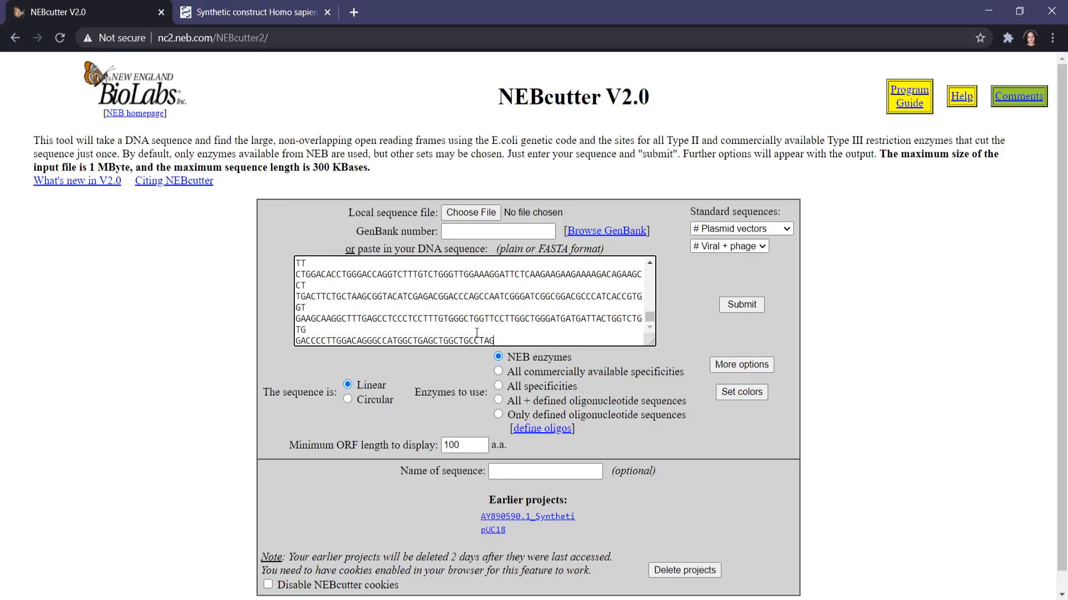
Review the standard plasmid vectors, the sequence name field and the color settings for map elements, and return to the submission form.
{"action": "left_click", "coordinate": [786, 230]}
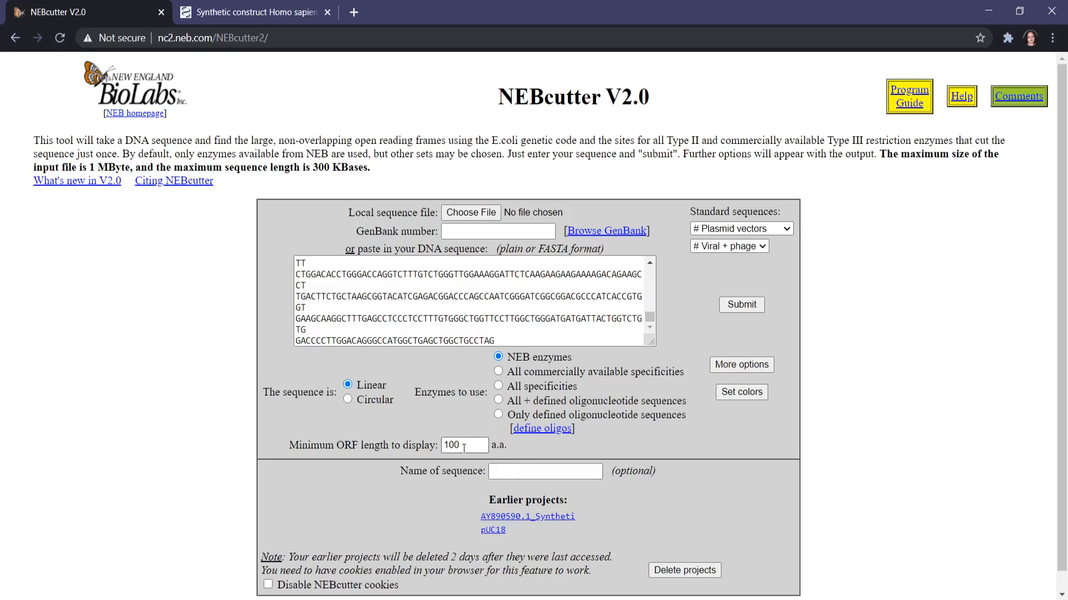
{"action": "left_click", "coordinate": [536, 473]}
{"action": "scroll", "coordinate": [532, 465], "scroll_direction": "down", "scroll_amount": 1}
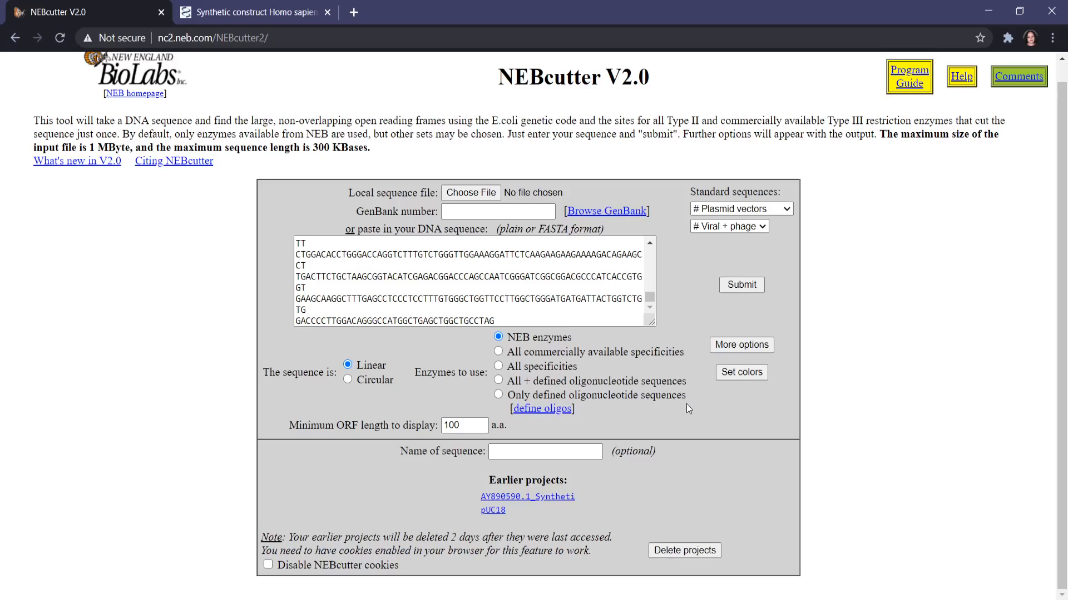
{"action": "left_click", "coordinate": [761, 373]}
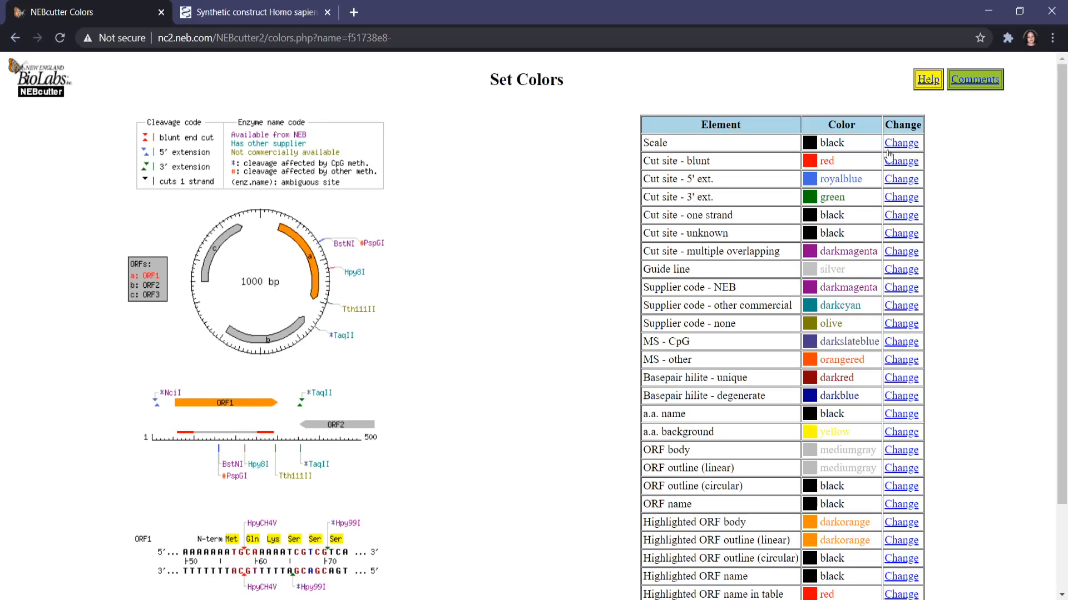
{"action": "left_click", "coordinate": [15, 37]}
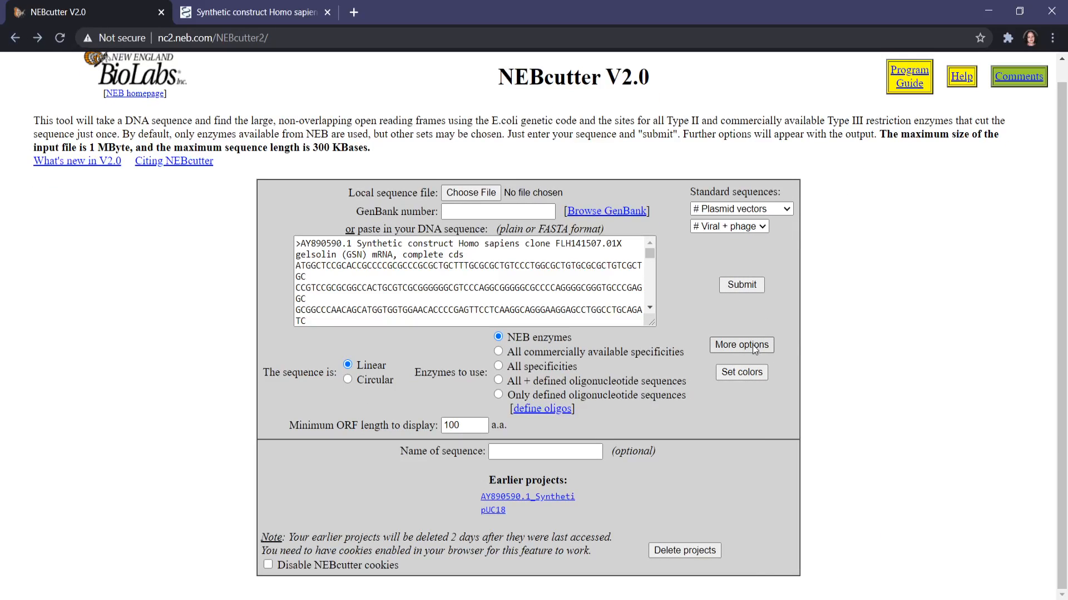
Open NEBcutter's additional options and include Type I & III enzymes and homing endonucleases in the search.
{"action": "left_click", "coordinate": [759, 345]}
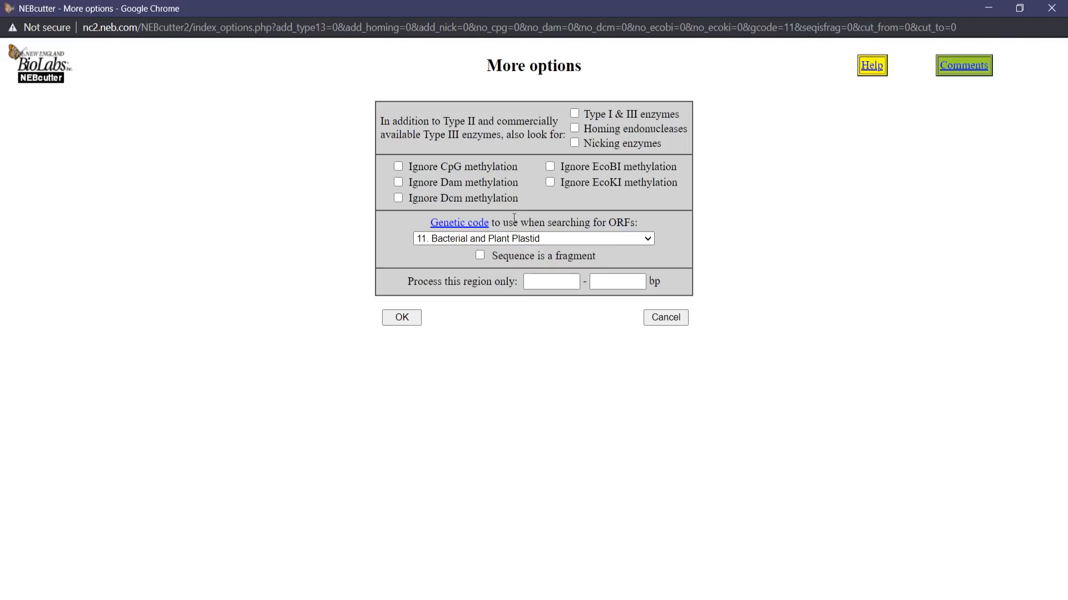
{"action": "left_click", "coordinate": [575, 114]}
{"action": "left_click", "coordinate": [575, 128]}
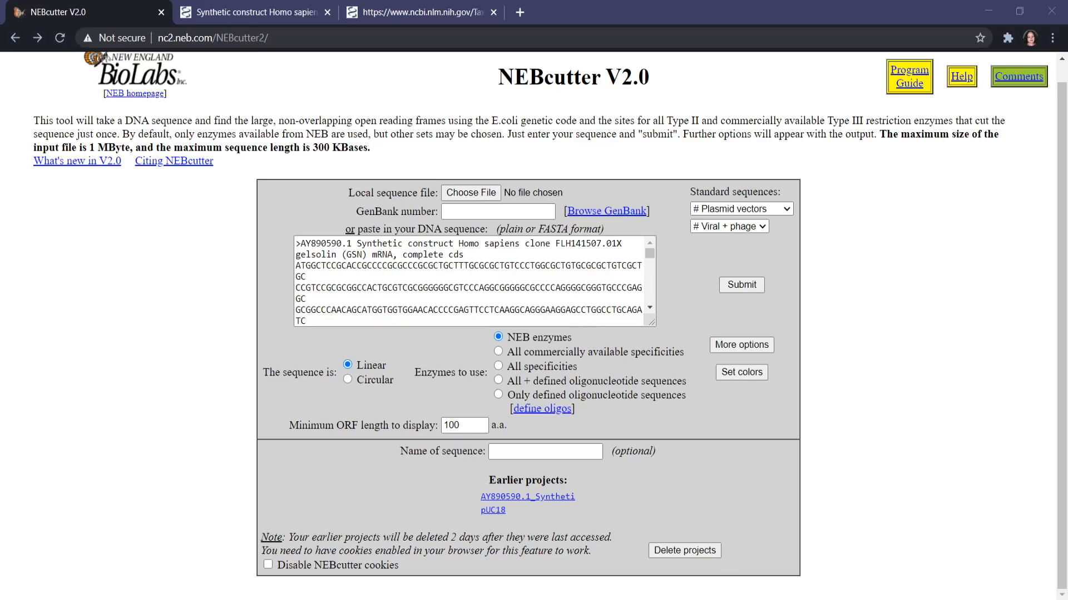
Submit the gelsolin sequence for restriction analysis, view its ORF summary and return to the restriction map.
{"action": "left_click", "coordinate": [760, 524]}
{"action": "left_click", "coordinate": [762, 285]}
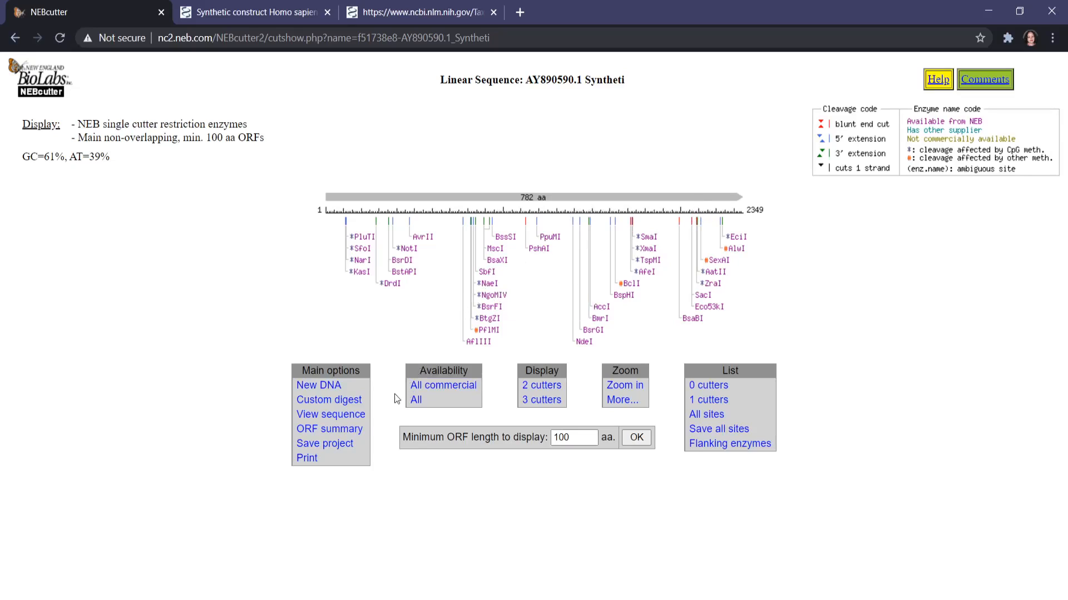
{"action": "left_click", "coordinate": [334, 429]}
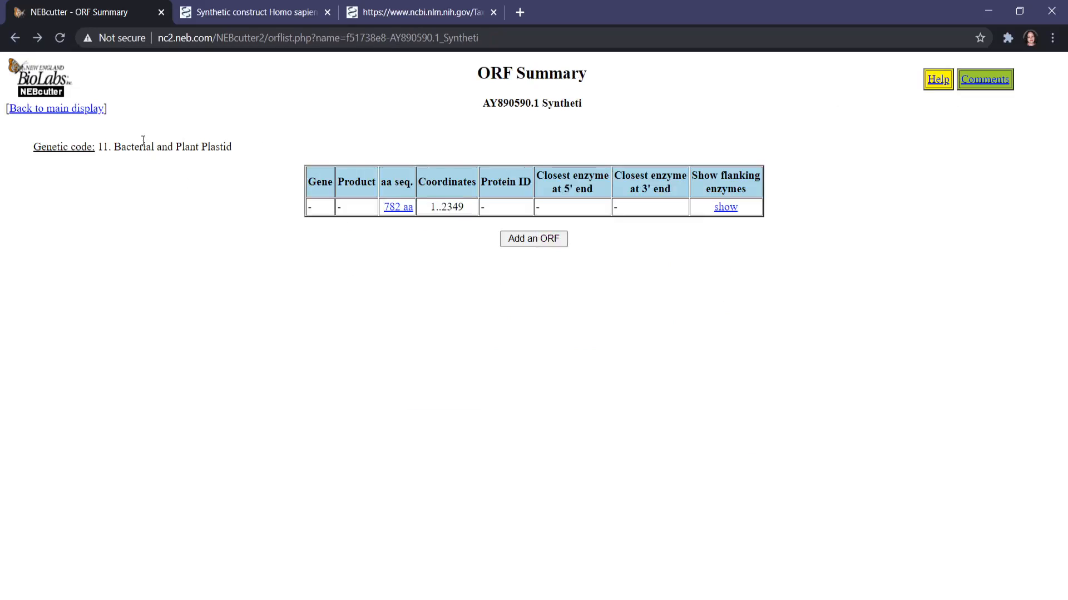
{"action": "left_click", "coordinate": [15, 39]}
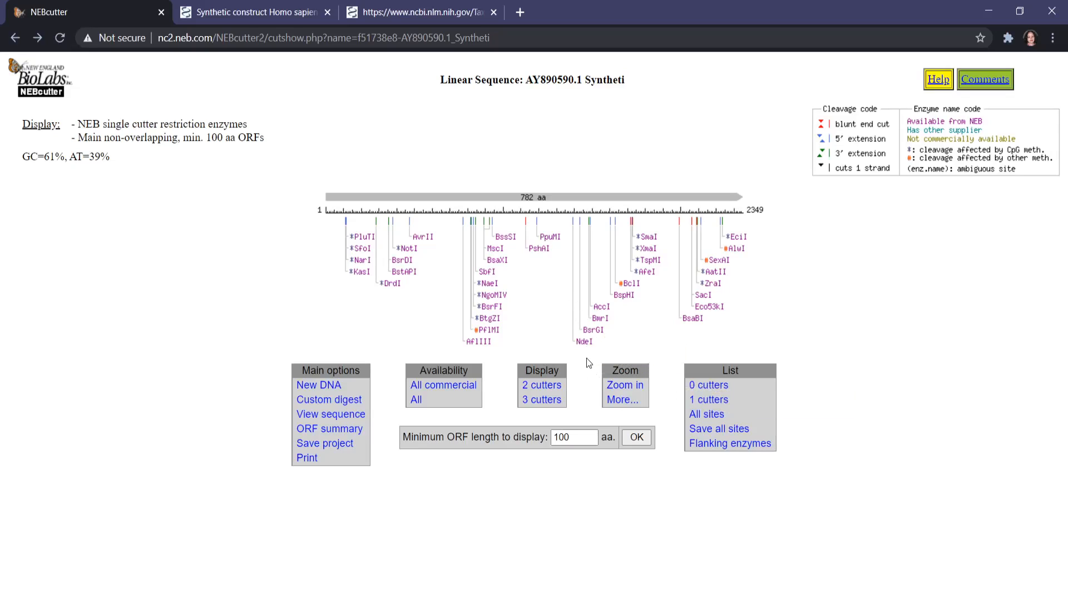
Display the enzymes that cut the gelsolin sequence twice, followed by those that cut it three times.
{"action": "left_click", "coordinate": [548, 390]}
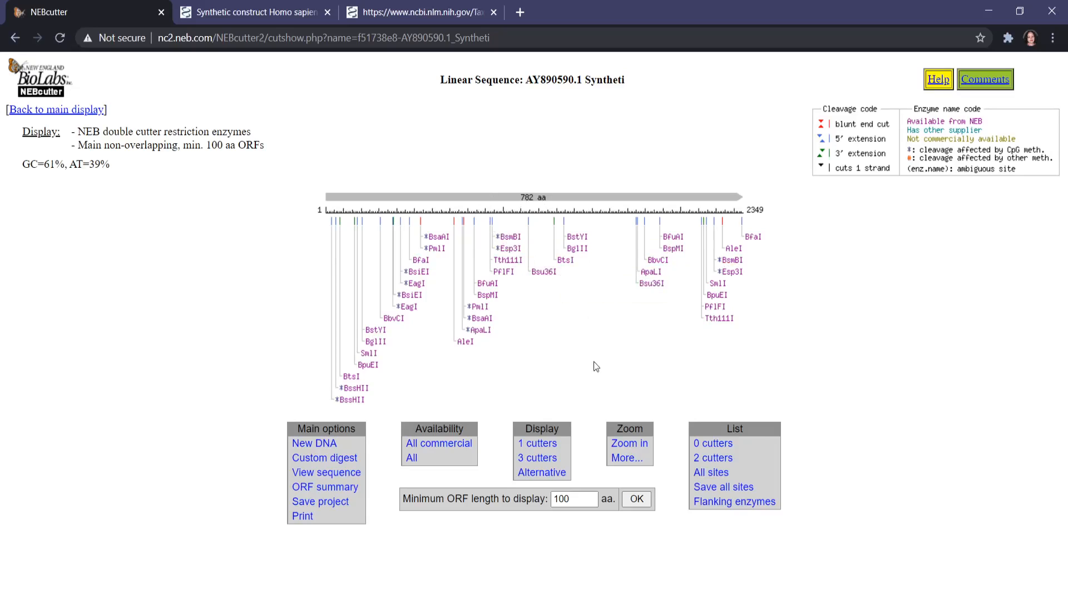
{"action": "left_click", "coordinate": [537, 458]}
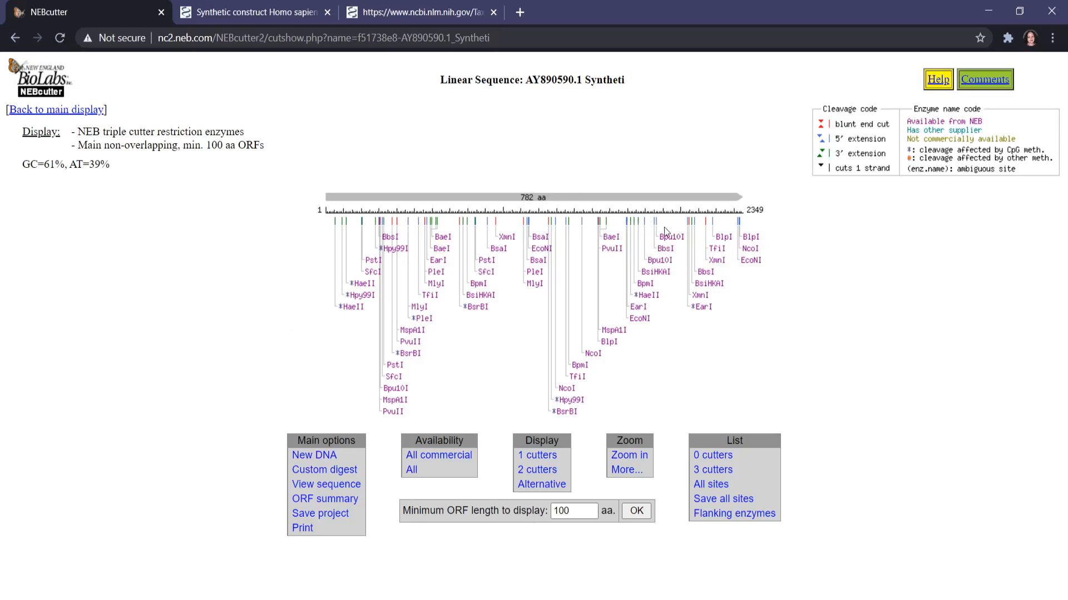
Review the list of enzymes with 0 cuts in the sequence and return to the triple-cutter map.
{"action": "left_click", "coordinate": [722, 455]}
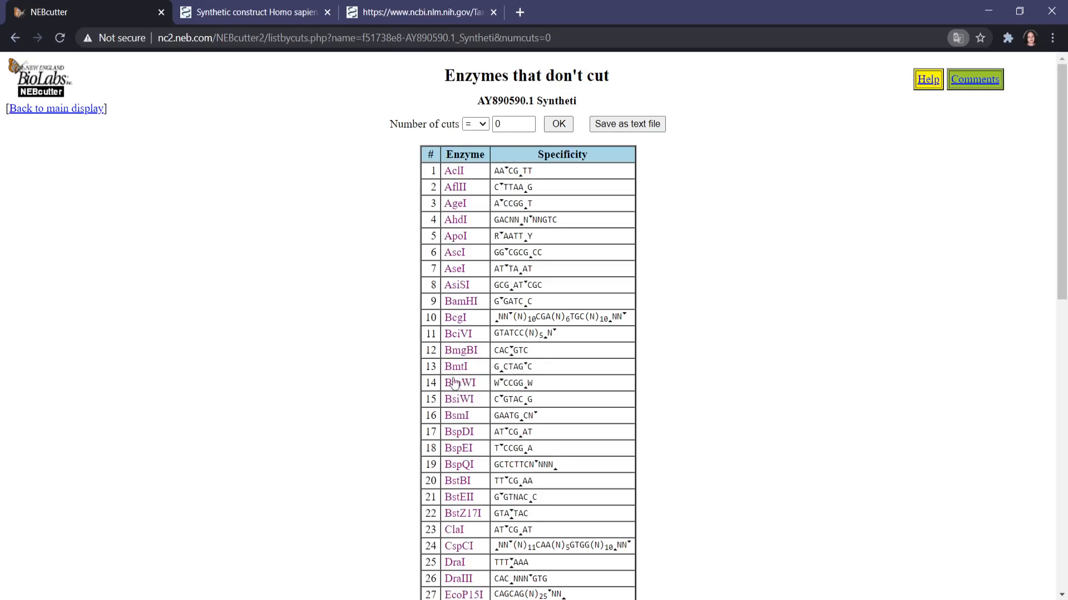
{"action": "left_click", "coordinate": [15, 38]}
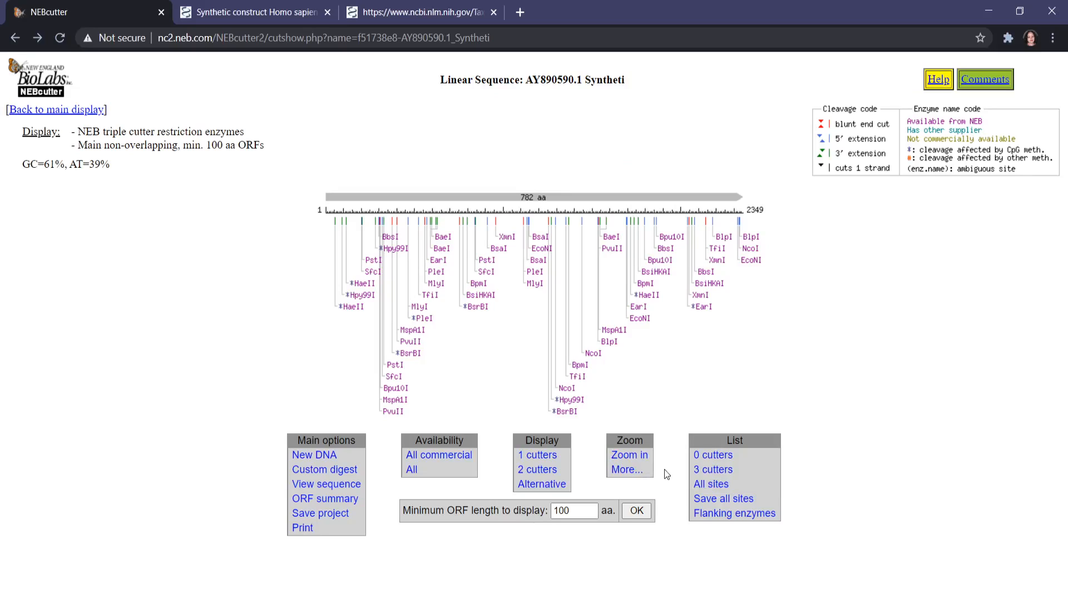
Mark one location in the first quarter of the map's scale, zoom in on it, and restore the full-length view.
{"action": "left_click", "coordinate": [639, 457]}
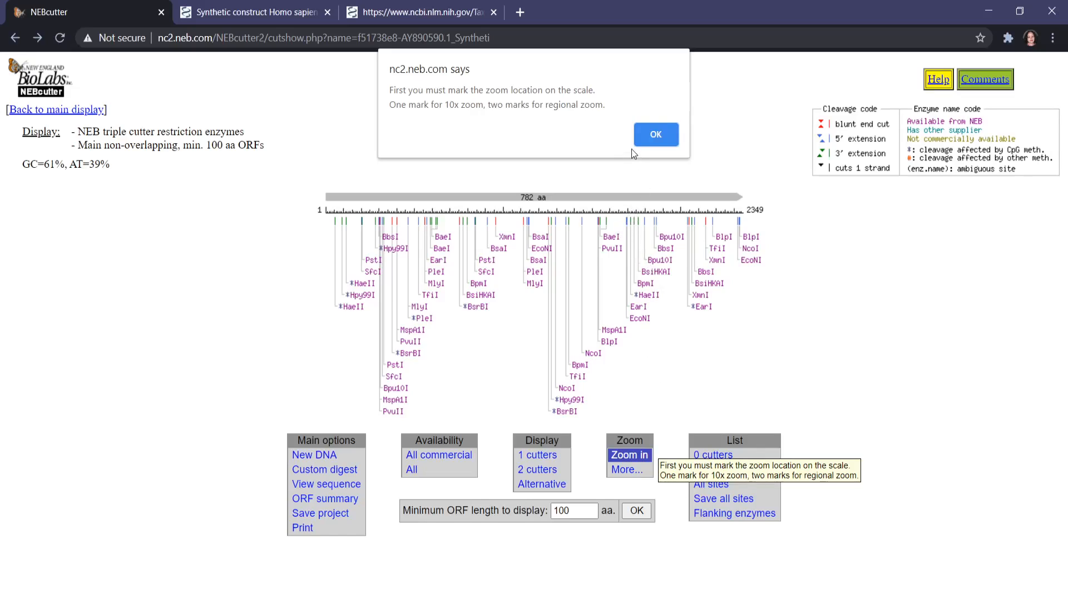
{"action": "left_click", "coordinate": [656, 136]}
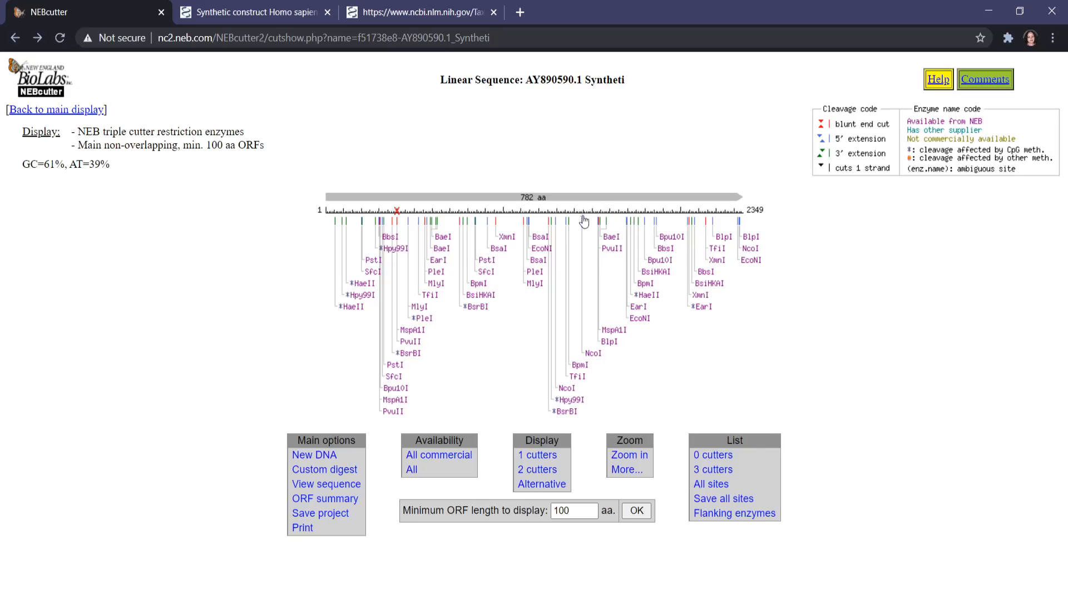
{"action": "left_click", "coordinate": [617, 454]}
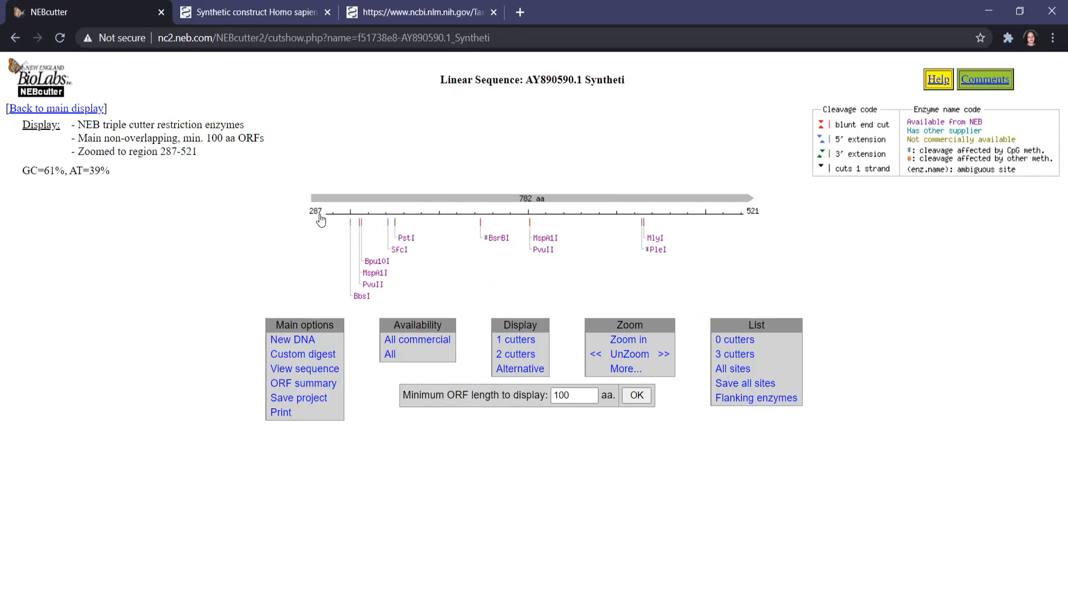
{"action": "left_click", "coordinate": [629, 355]}
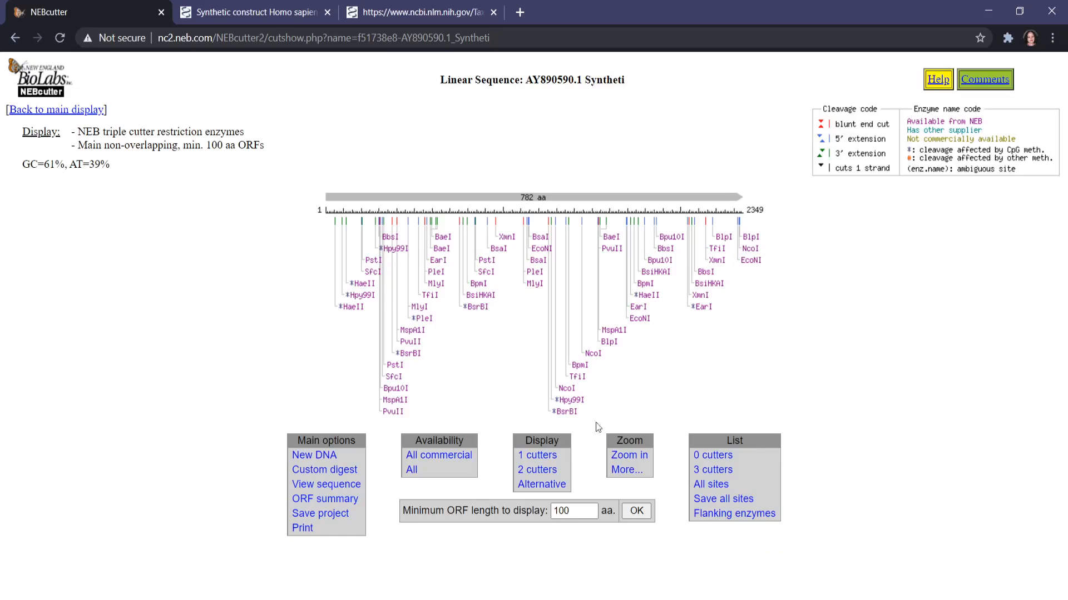
List the enzymes that do not cut the gelsolin sequence.
{"action": "left_click", "coordinate": [715, 456]}
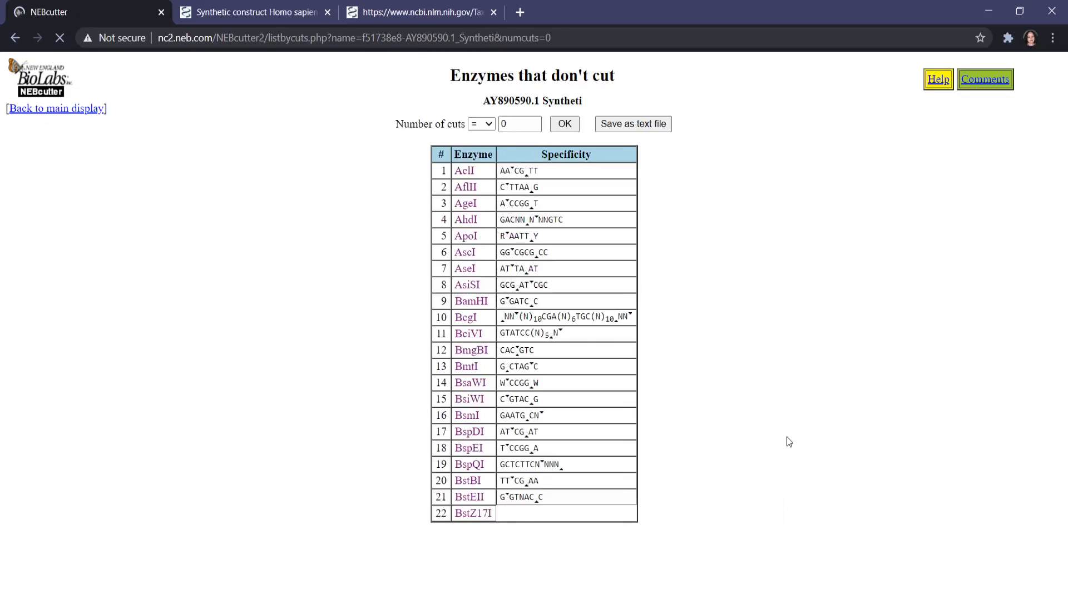